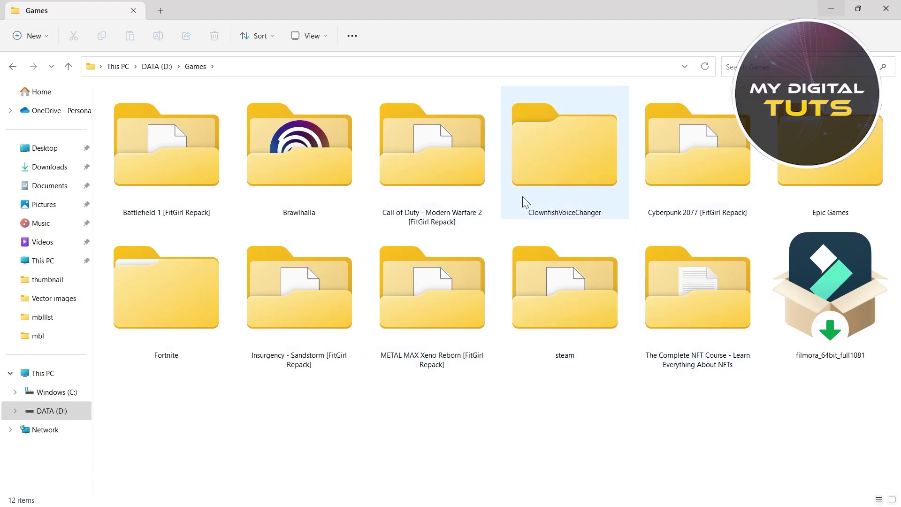
Open the Win64 folder inside Fortnite's FortniteGame\Binaries folder
double_click(193, 269)
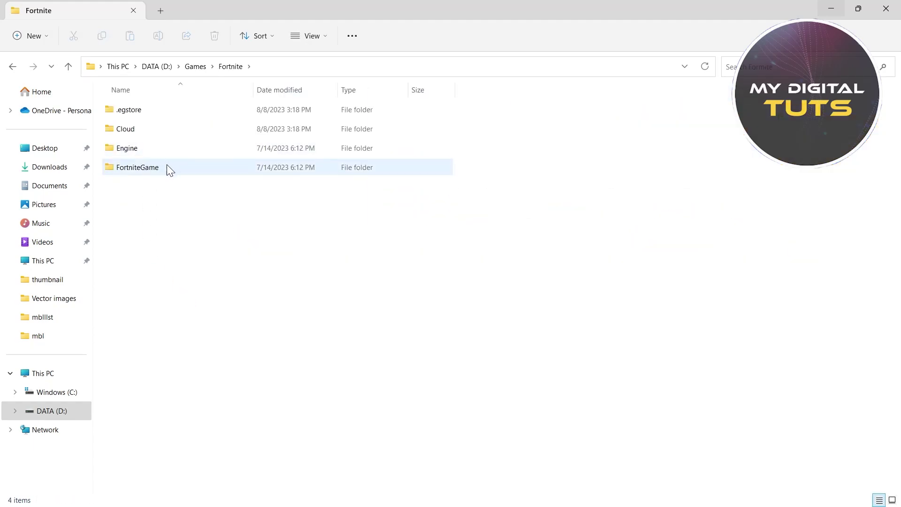
double_click(155, 168)
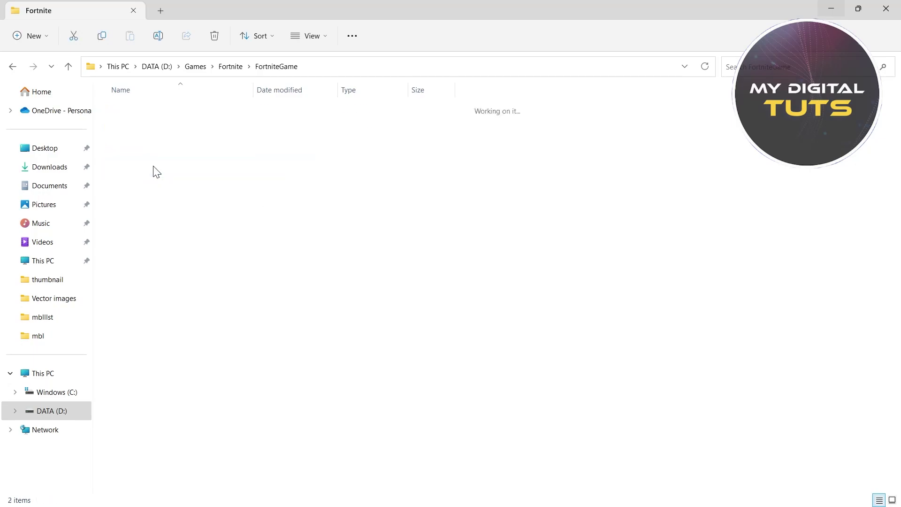
double_click(156, 114)
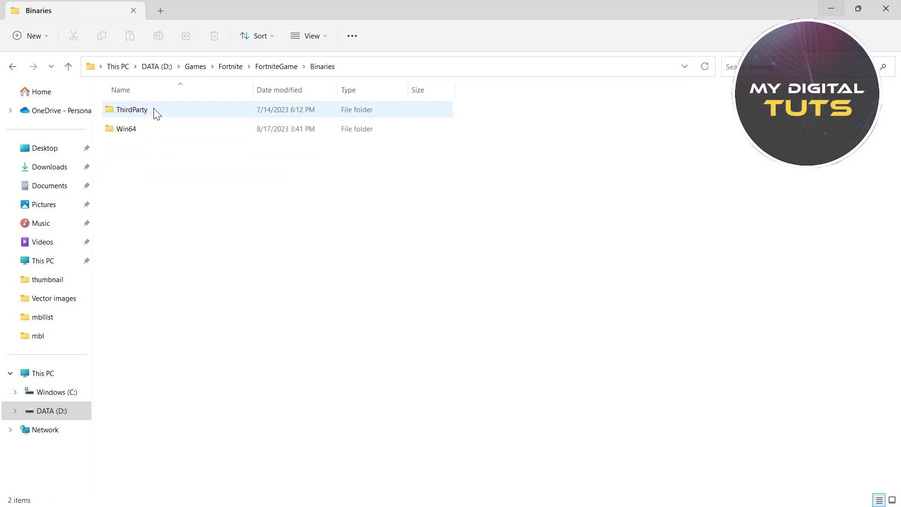
double_click(162, 127)
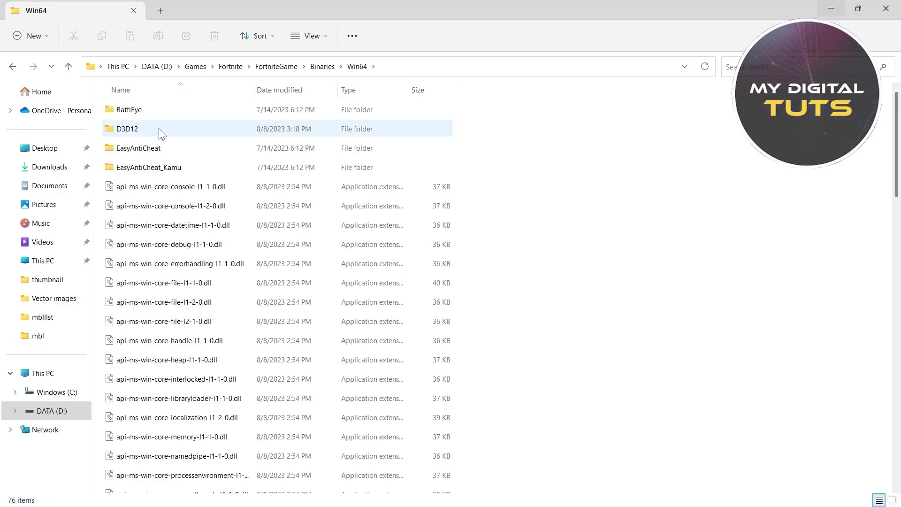
Locate and select the FortniteClient-Win64-Shipping_EAC_EOS application in the Win64 folder
scroll(216, 347, down, 18)
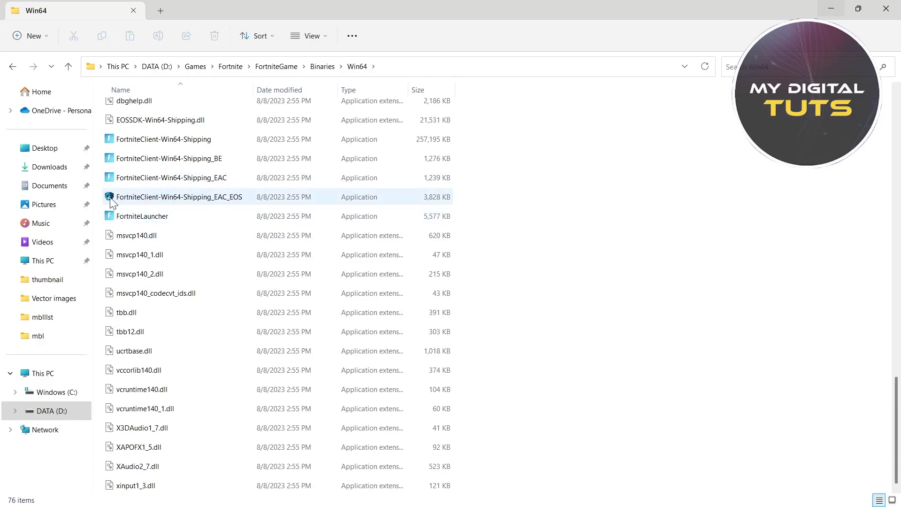
click(143, 197)
mouse_move(162, 199)
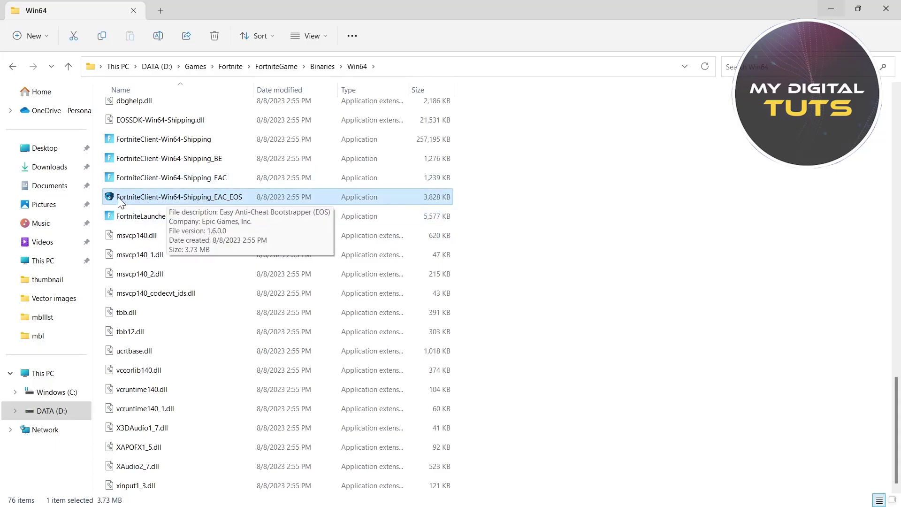
scroll(237, 202, up, 2)
scroll(247, 231, down, 2)
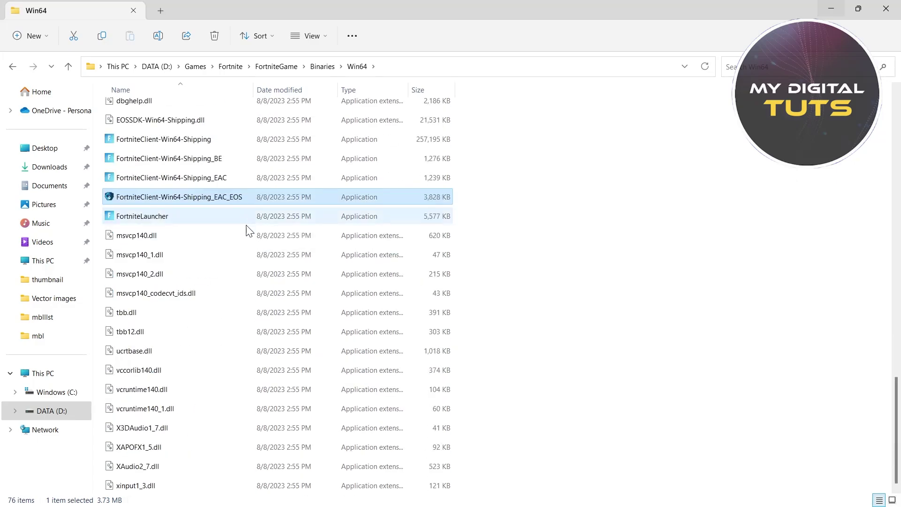
scroll(552, 337, up, 15)
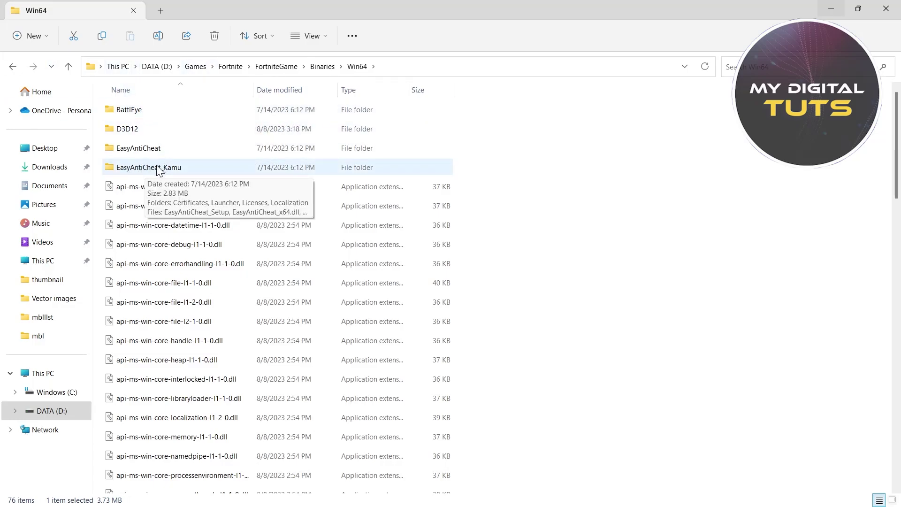
Run EasyAntiCheat_Setup from the EasyAntiCheat_Kamu folder and minimize the file browser behind it
double_click(156, 168)
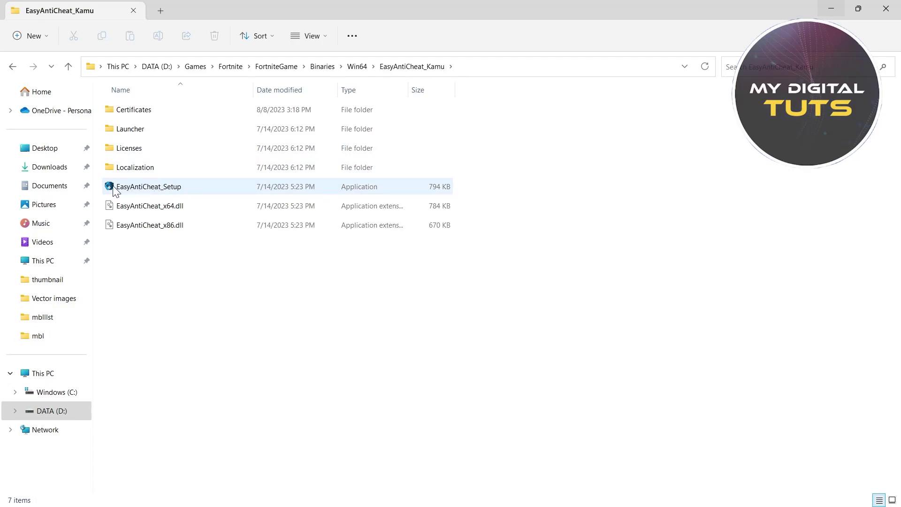
click(114, 190)
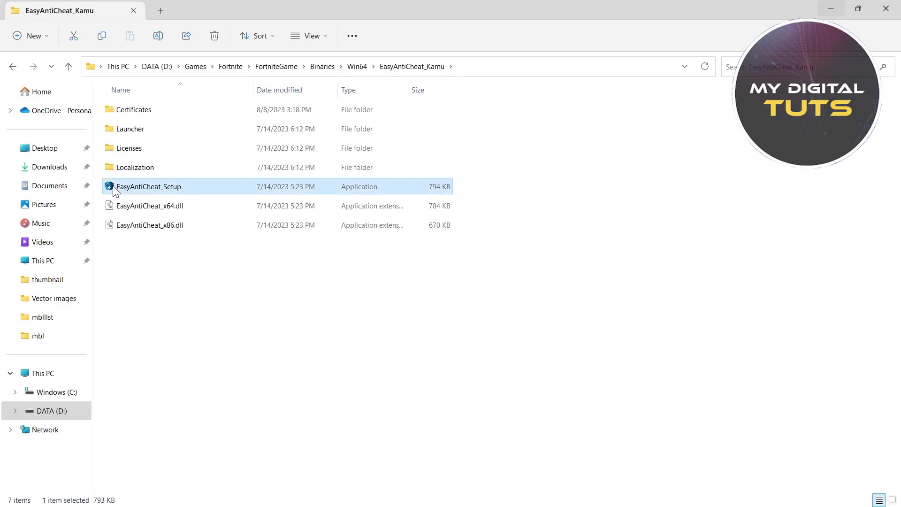
double_click(164, 187)
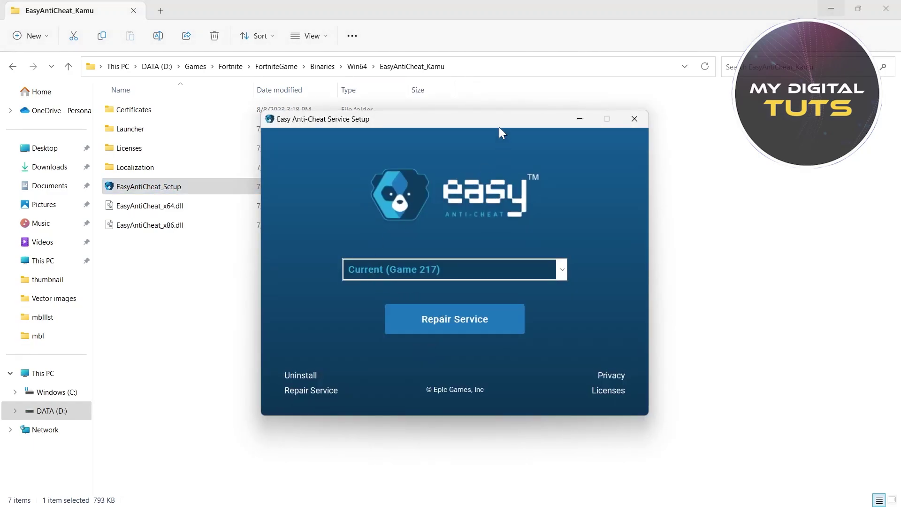
drag(499, 127, 488, 126)
click(831, 7)
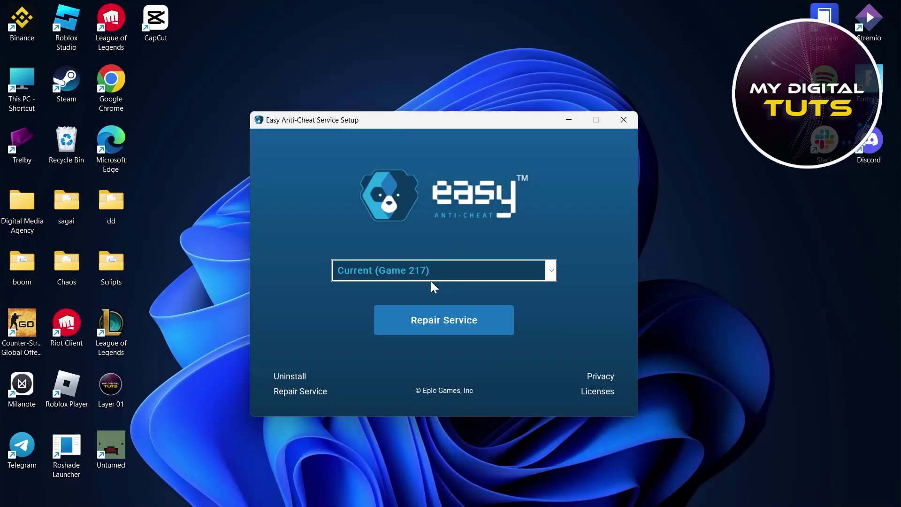
Repair the Easy Anti-Cheat service for Current (Game 217) and finish the setup
click(550, 270)
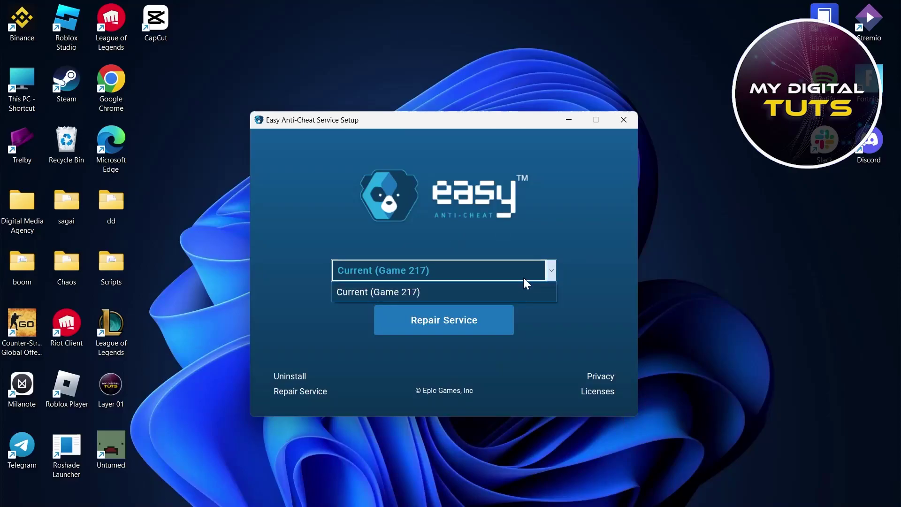
click(384, 294)
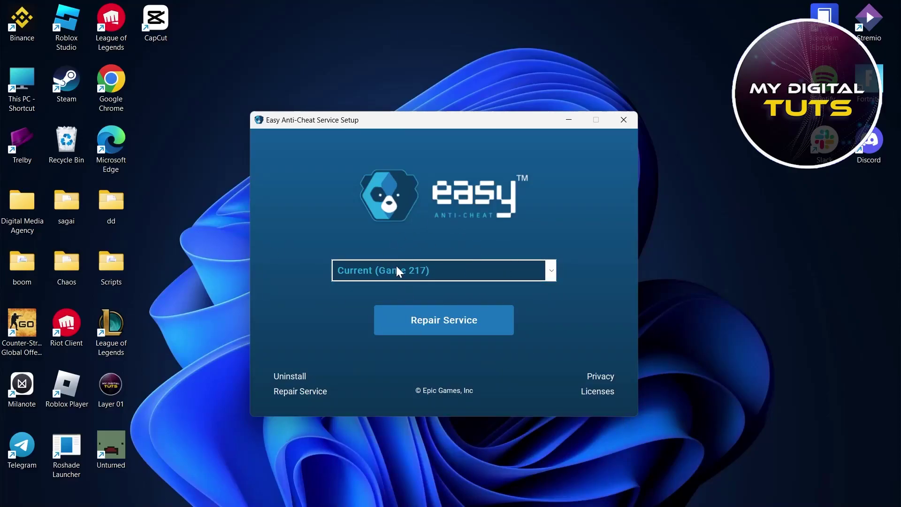
click(452, 328)
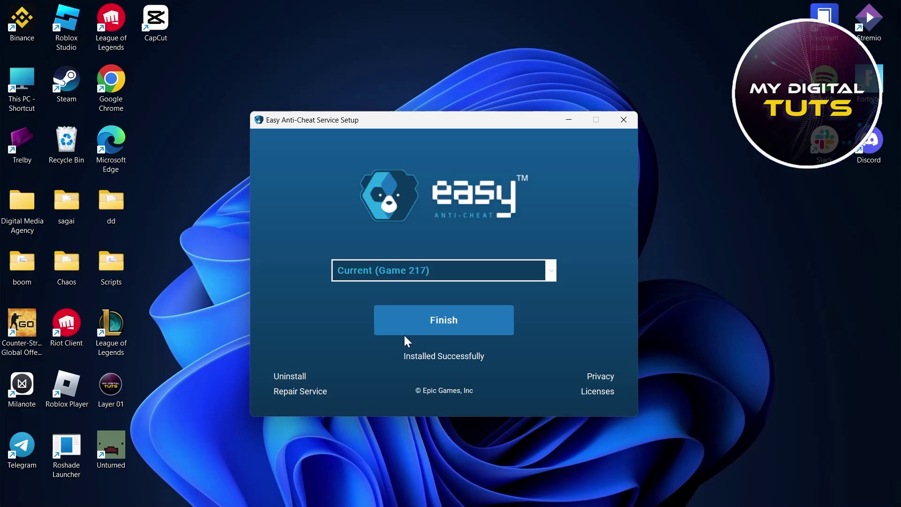
click(443, 316)
right_click(470, 205)
click(461, 72)
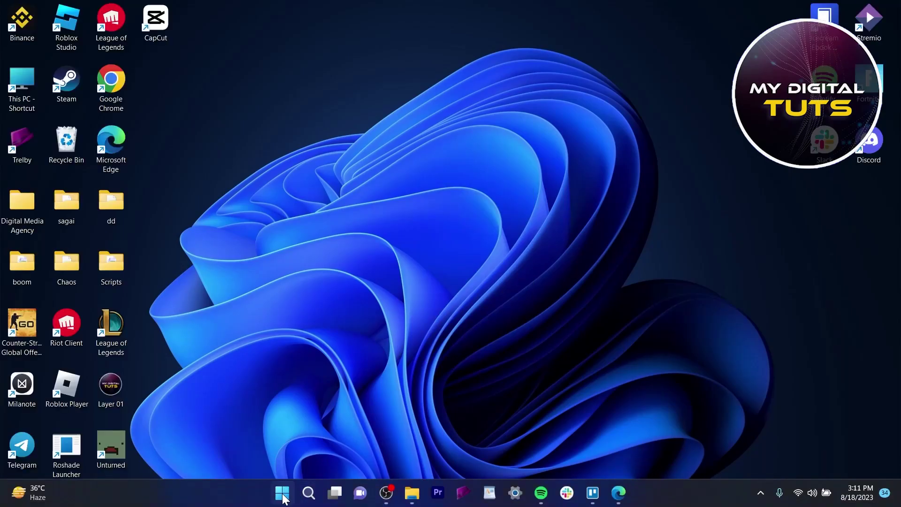
Switch to Windows Security and open the exclusions page of the virus and threat protection settings
click(283, 493)
click(380, 81)
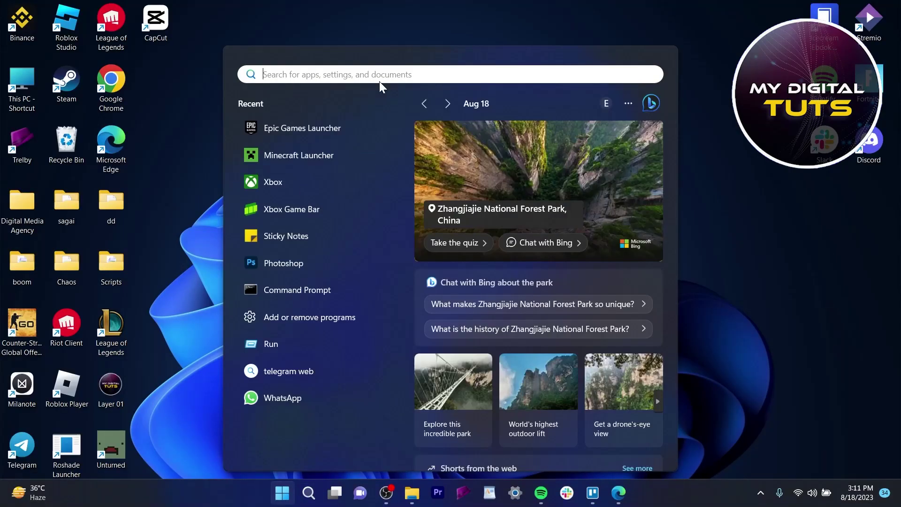
text(windows)
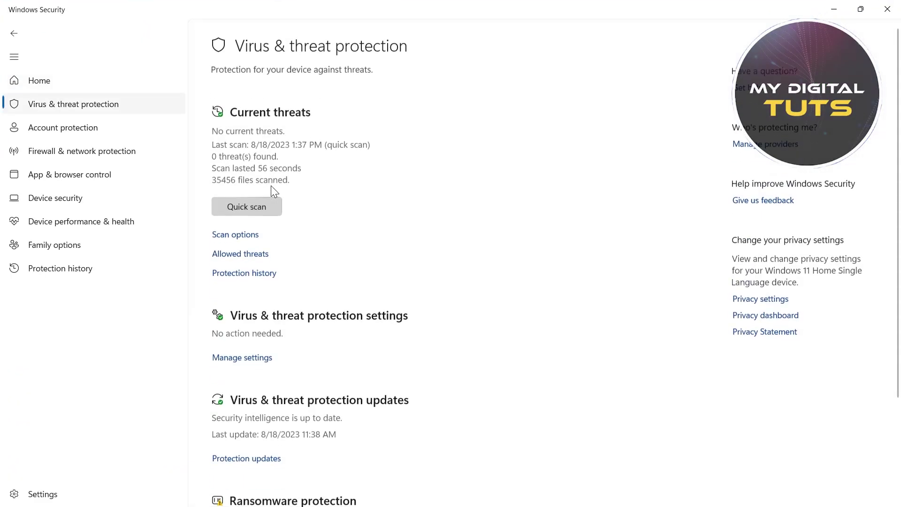
scroll(275, 196, down, 3)
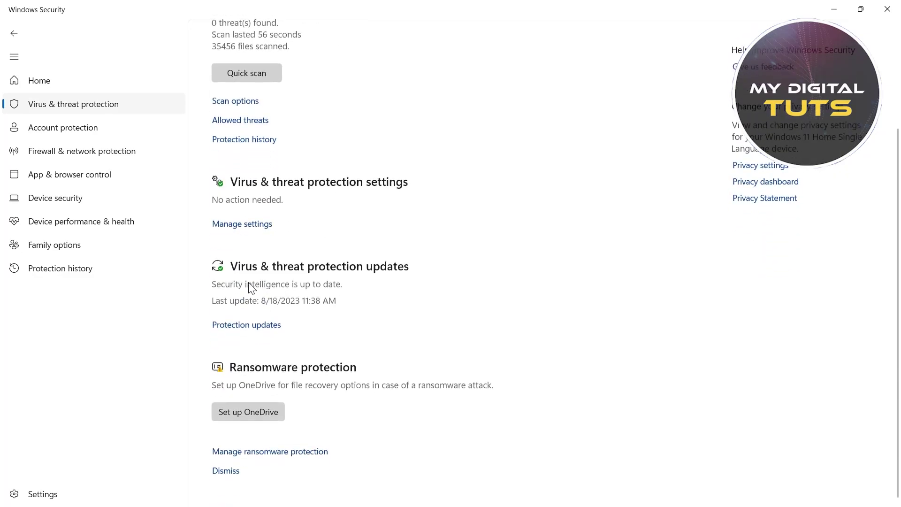
click(248, 225)
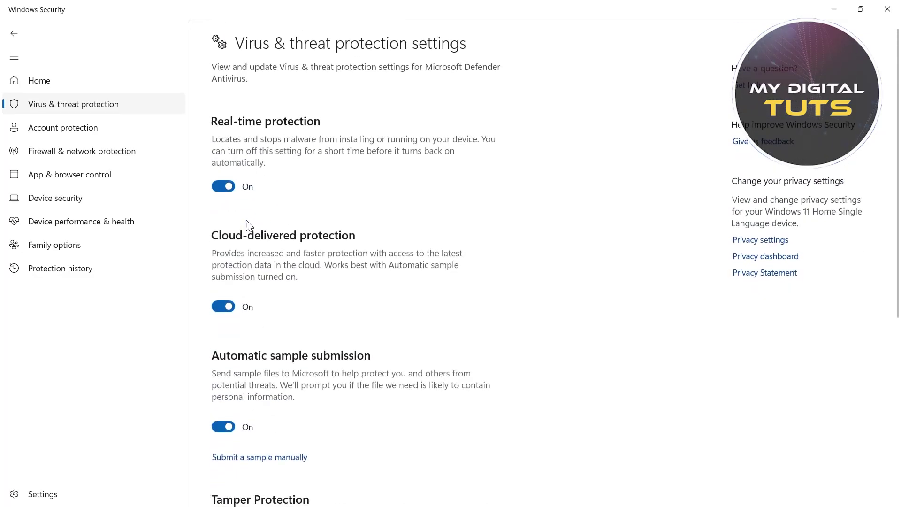
scroll(248, 224, down, 6)
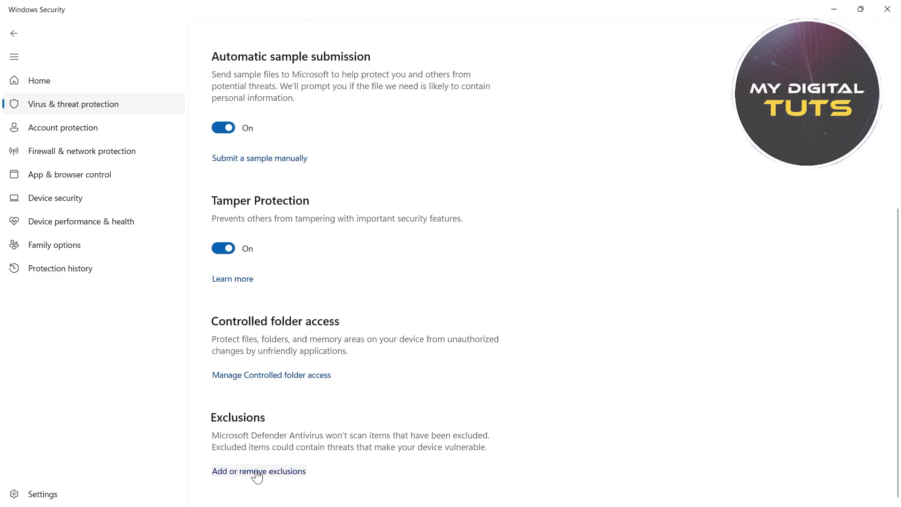
click(259, 472)
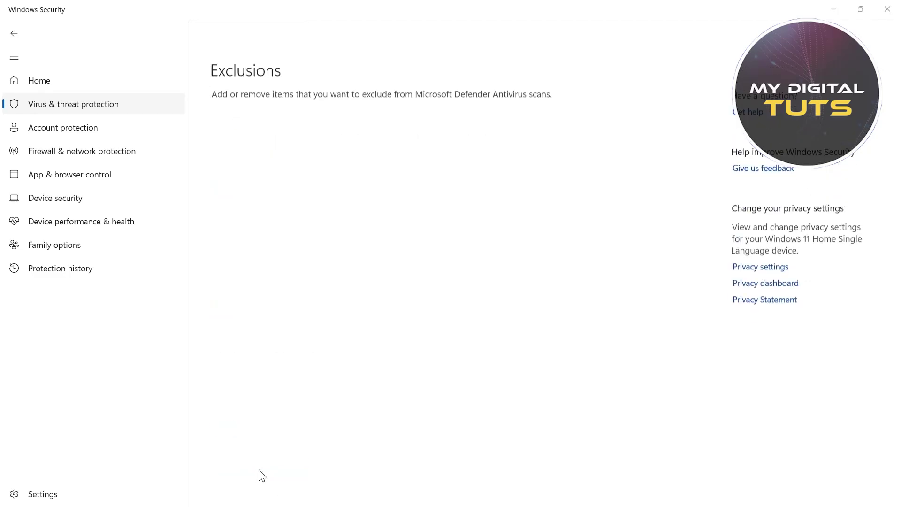
Add the Fortnite folder in D:\Games as a folder exclusion for Microsoft Defender Antivirus
click(249, 131)
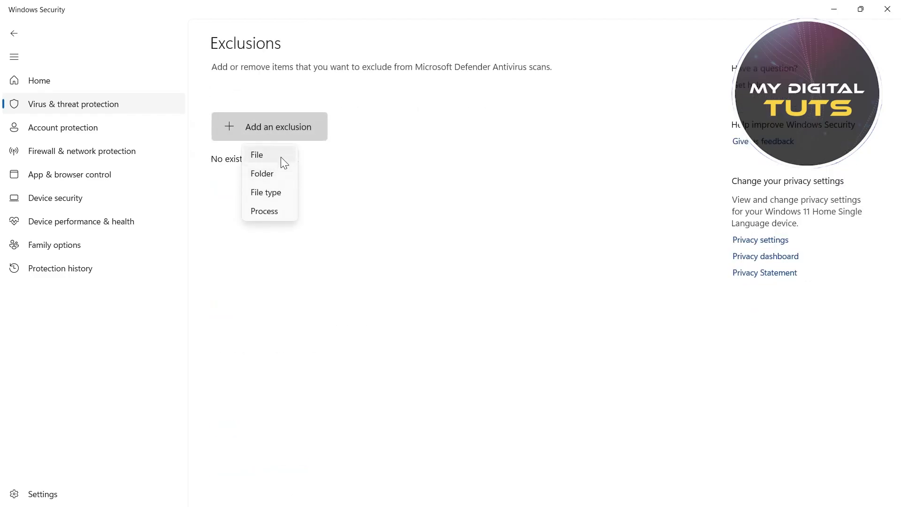
click(277, 178)
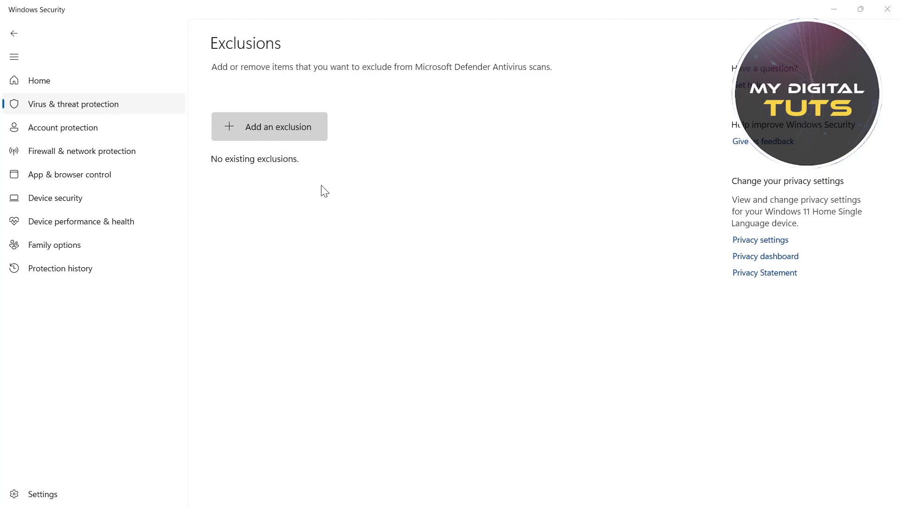
scroll(50, 188, down, 2)
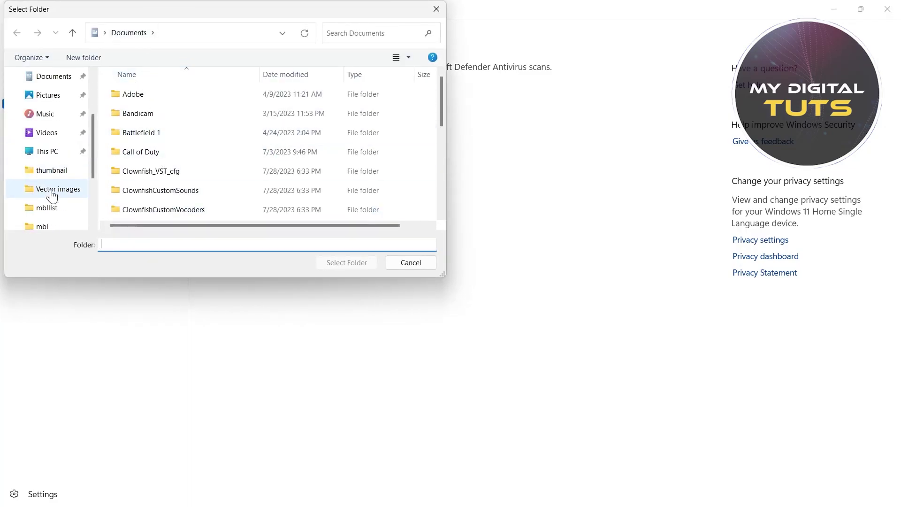
click(49, 153)
double_click(277, 103)
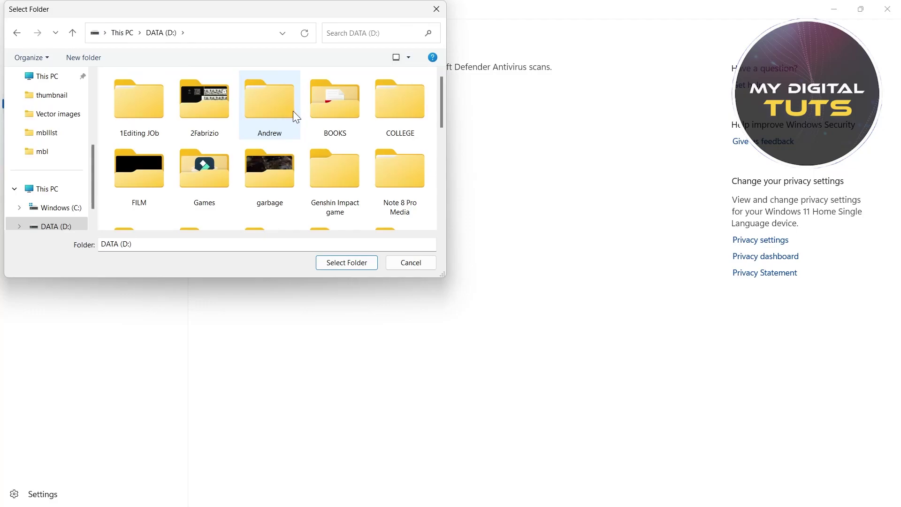
double_click(264, 104)
click(162, 33)
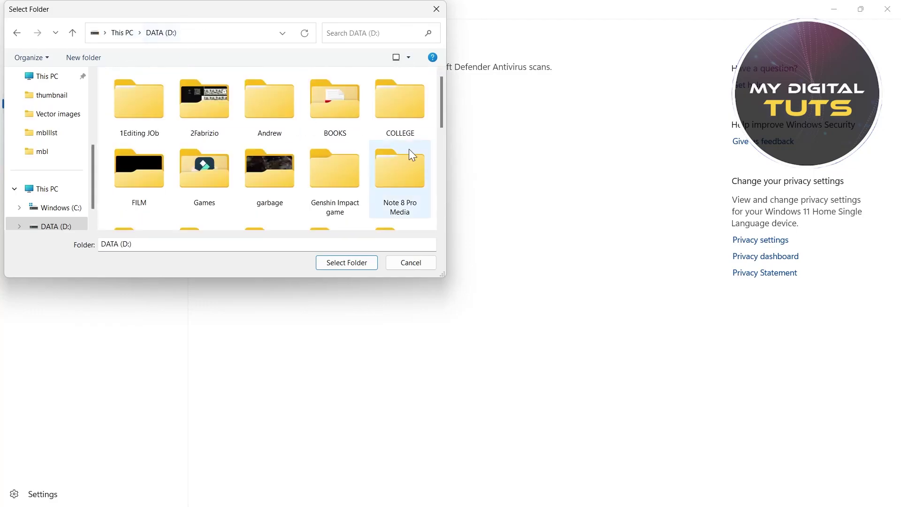
click(197, 171)
double_click(196, 169)
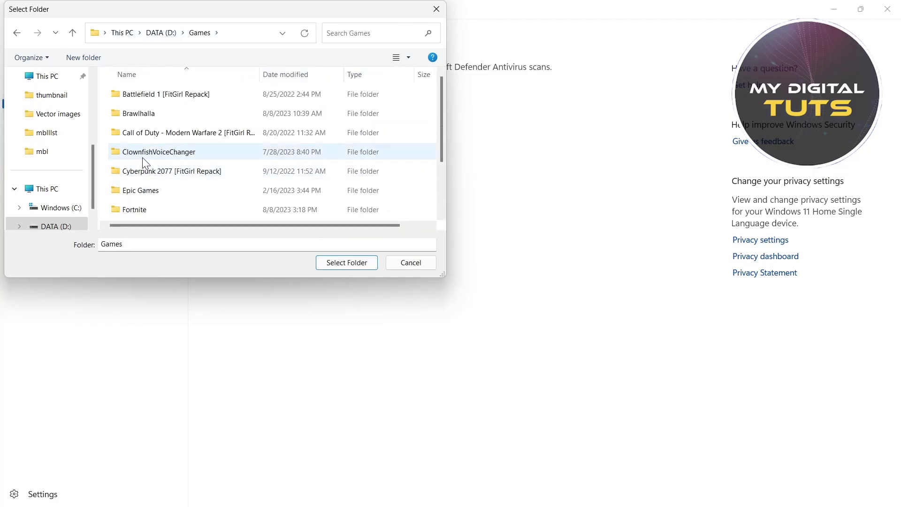
double_click(154, 206)
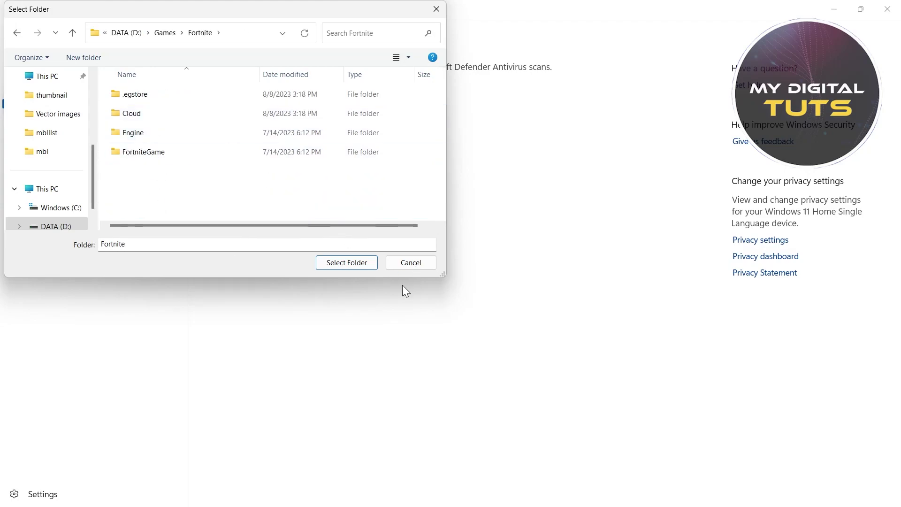
click(367, 263)
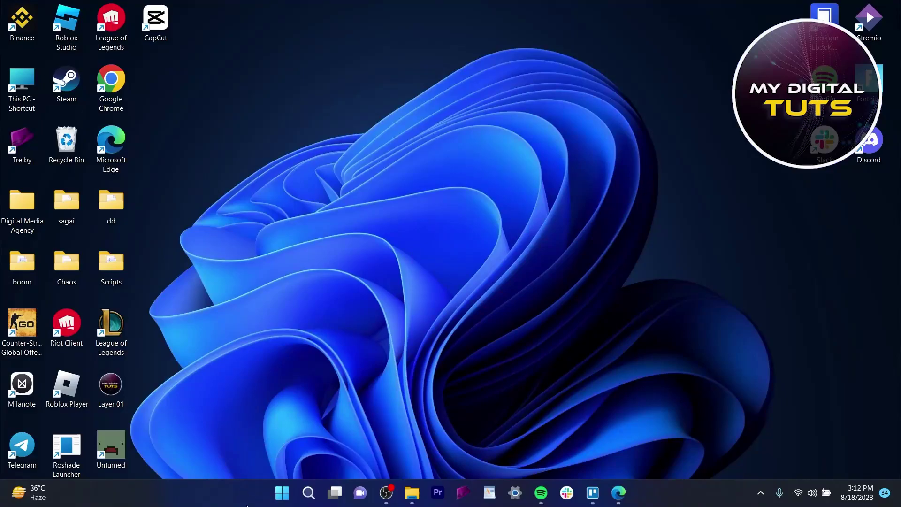
Switch to the Epic Games Launcher and open the game library
click(283, 493)
text(epic)
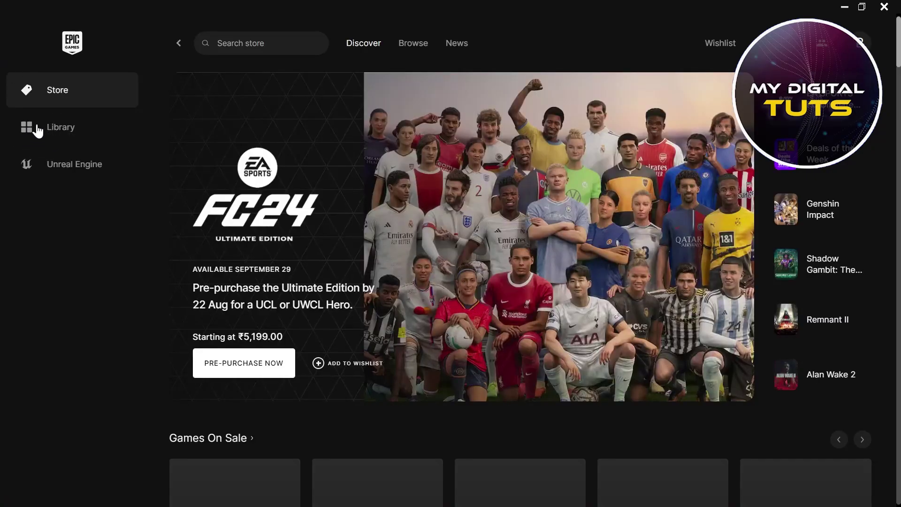
click(60, 132)
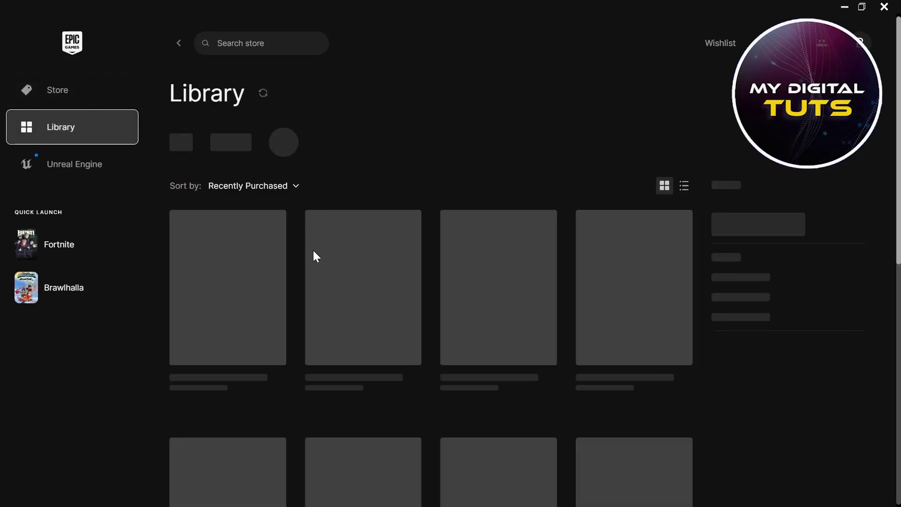
View Fortnite's management options from its library entry, including file verification, and close them
scroll(230, 275, down, 3)
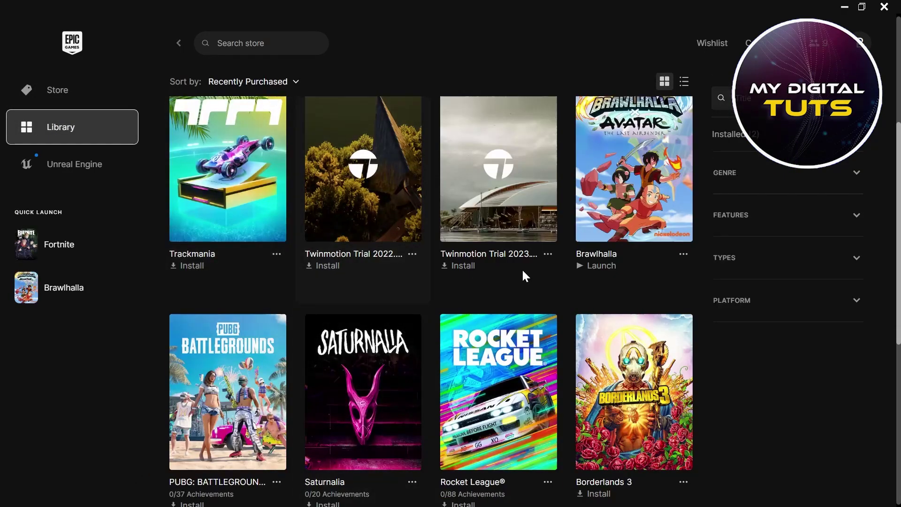
scroll(587, 352, down, 5)
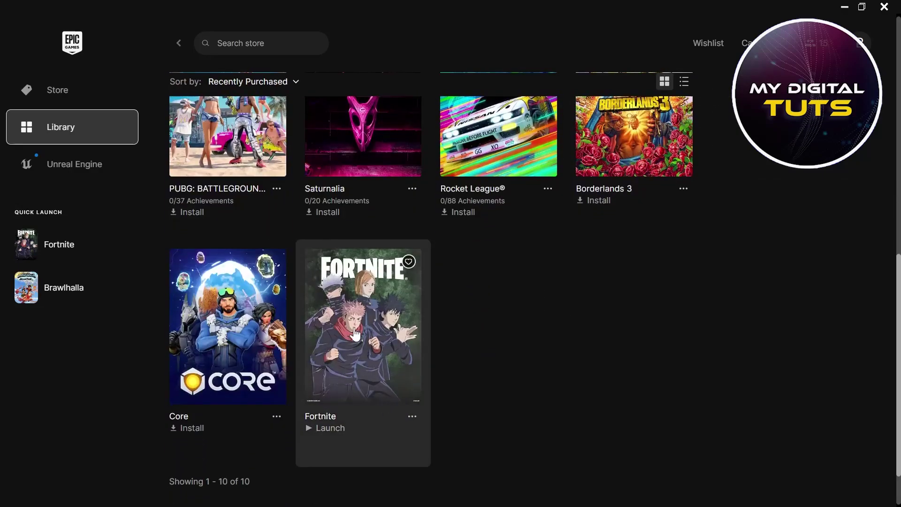
click(413, 417)
click(413, 418)
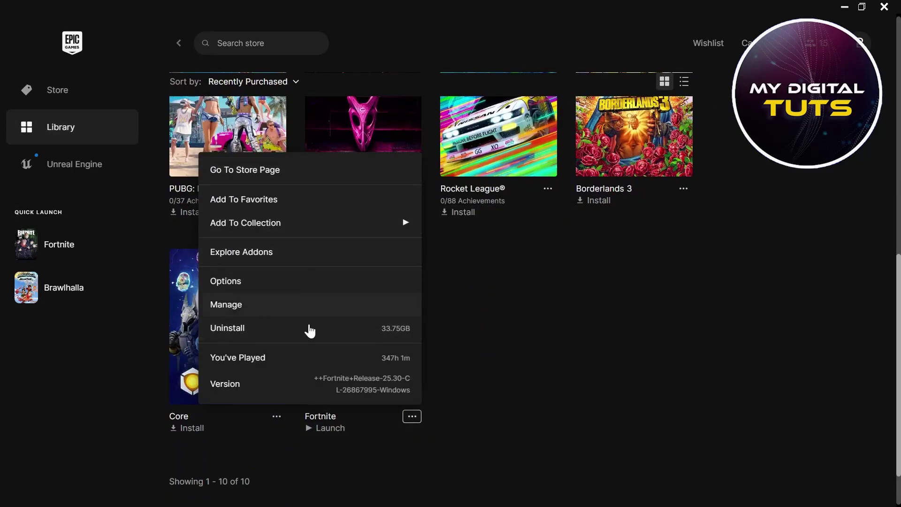
click(305, 289)
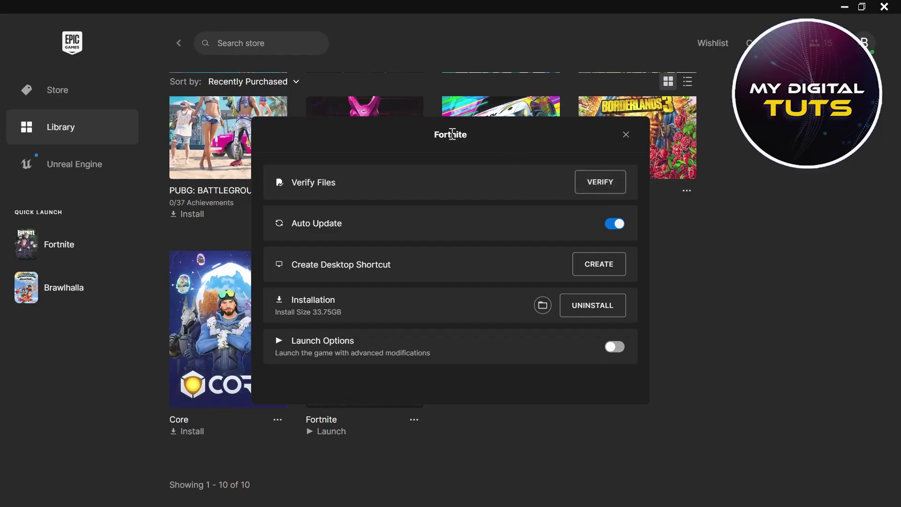
click(479, 134)
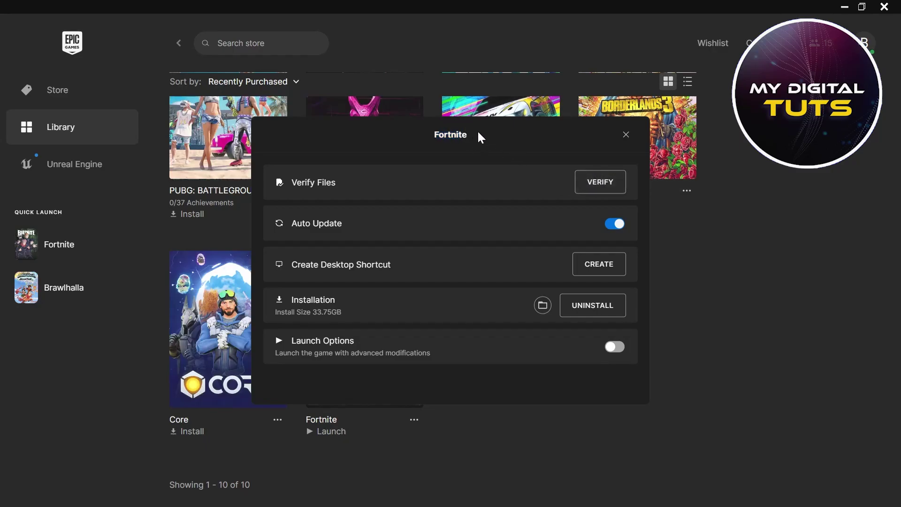
click(628, 134)
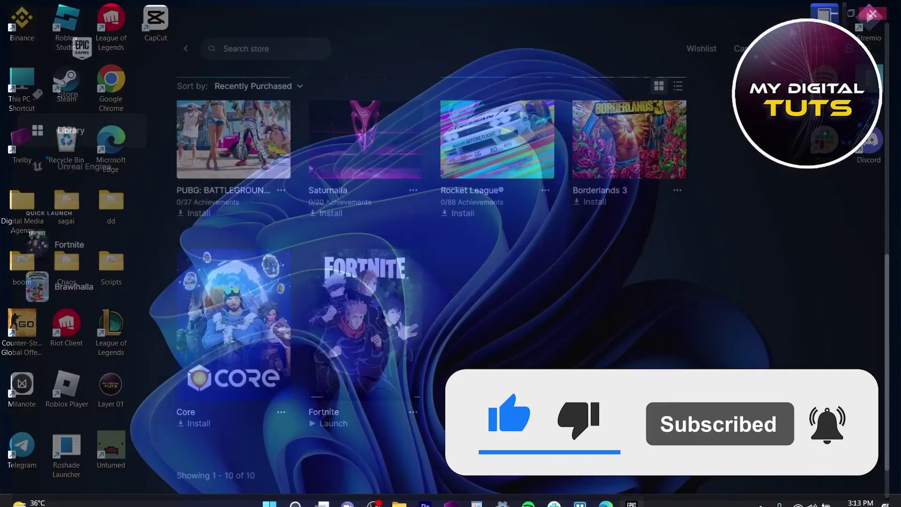